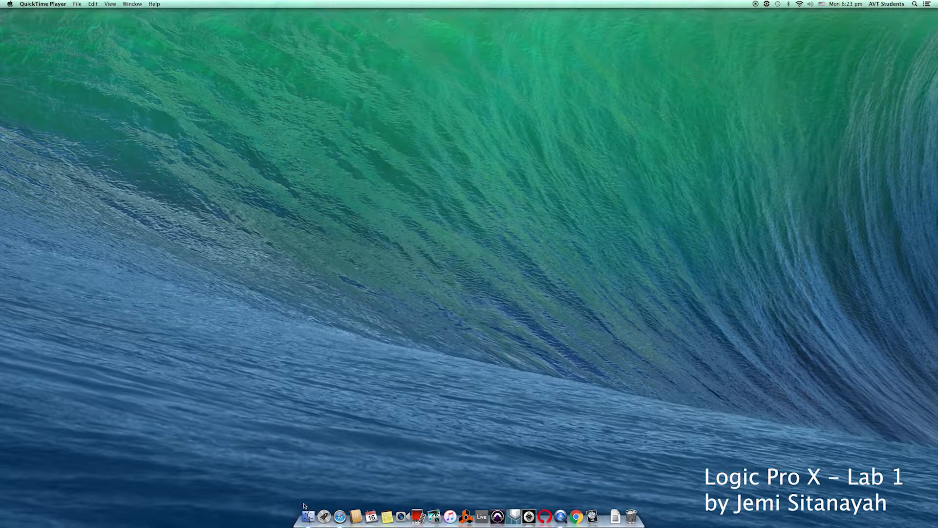
Step: Launch Logic Pro X from Finder's Applications folder using its right-click Open command
left_click(308, 518)
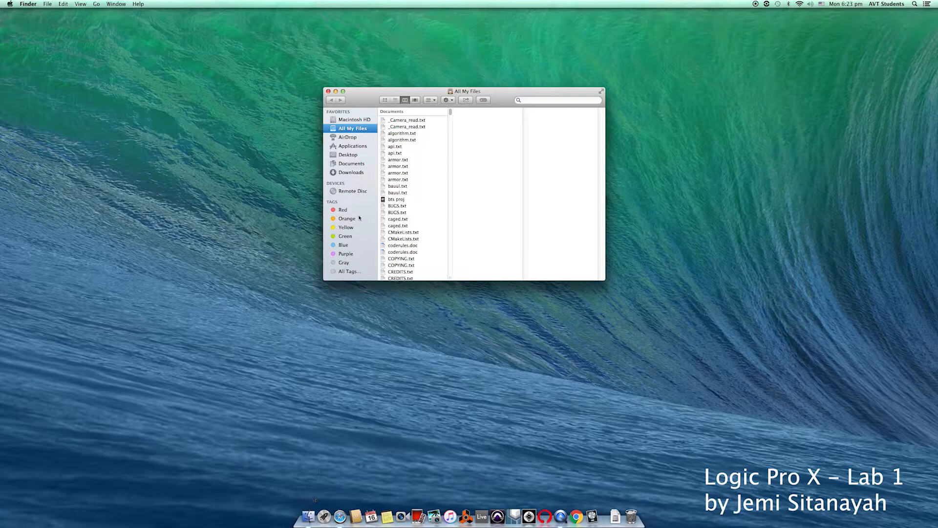
left_click(356, 148)
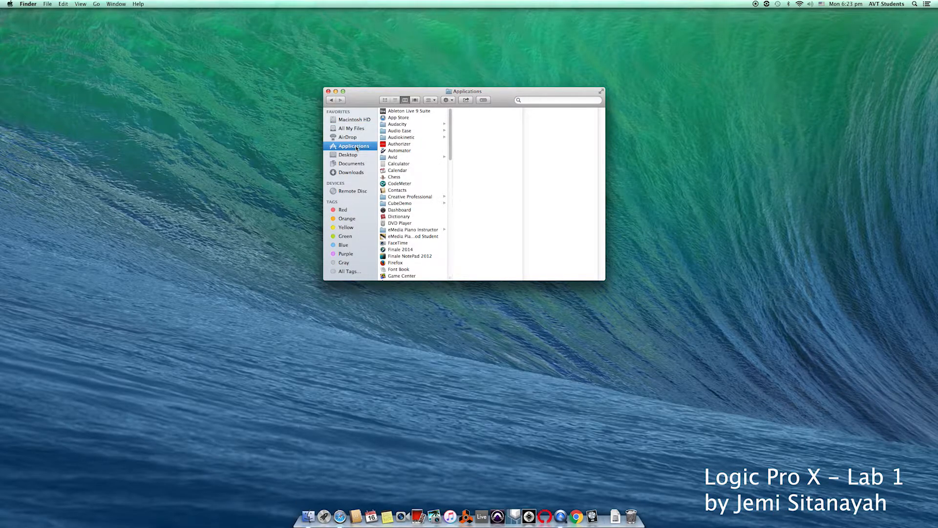
key("l")
left_click_drag(450, 166, 450, 194)
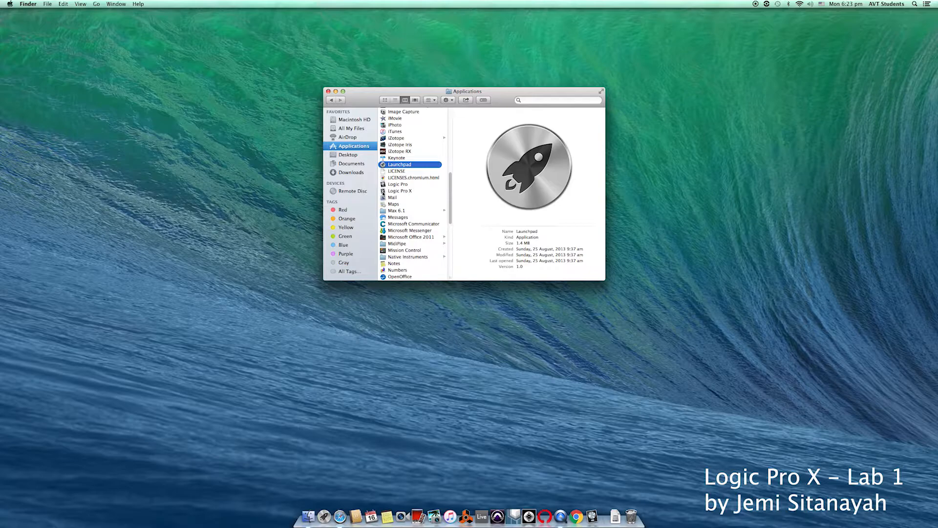
left_click(383, 192)
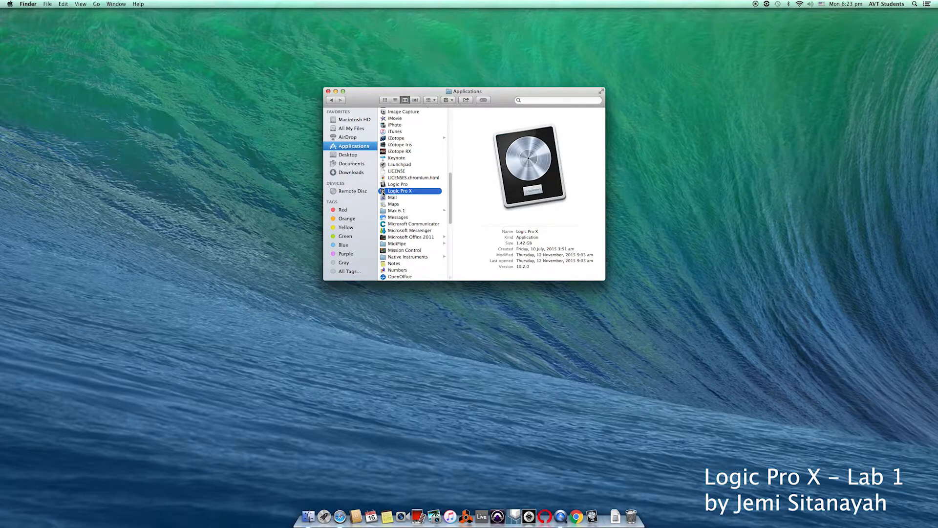
right_click(383, 192)
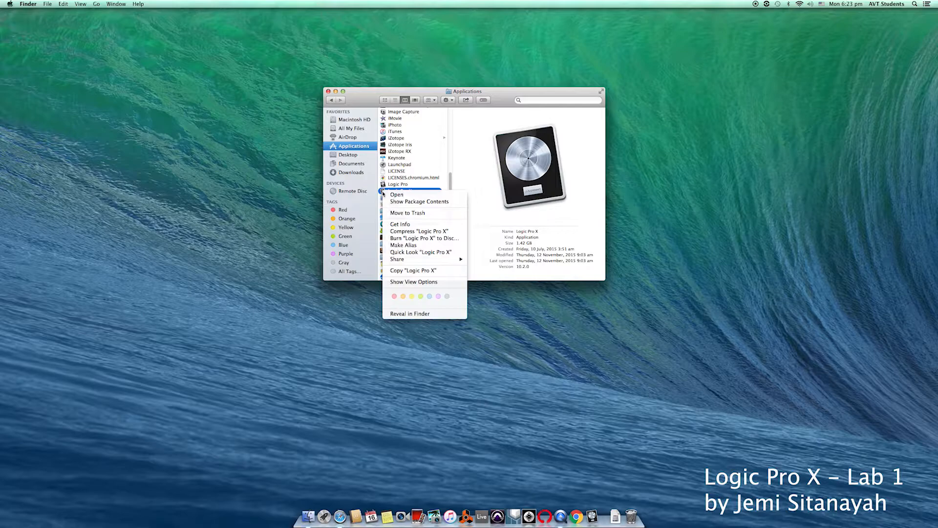
left_click(408, 195)
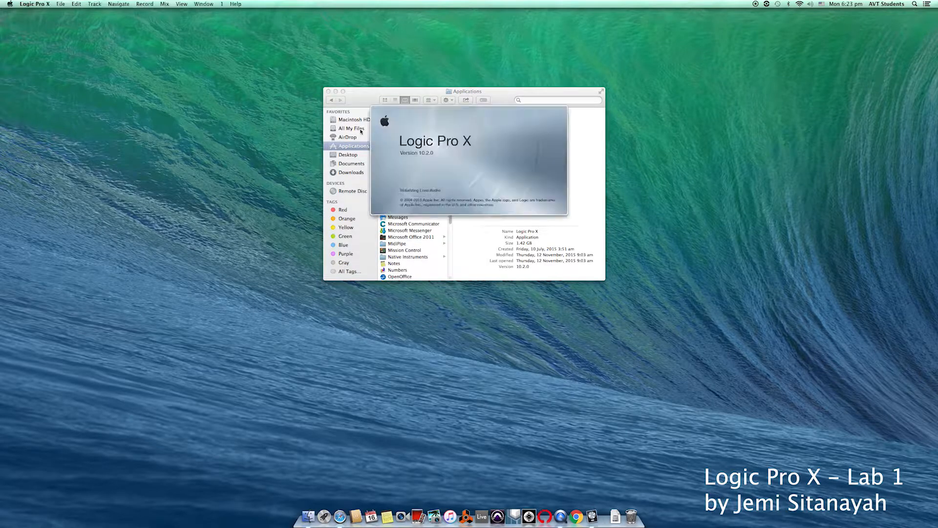
Step: Close the Finder window and the reopened Afro-Cuban Upright Piano project
left_click(328, 91)
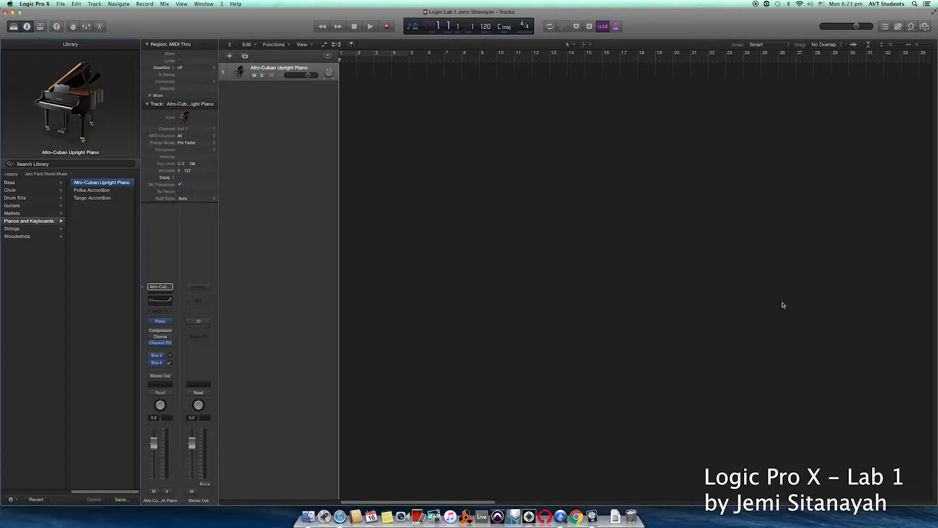
left_click(5, 12)
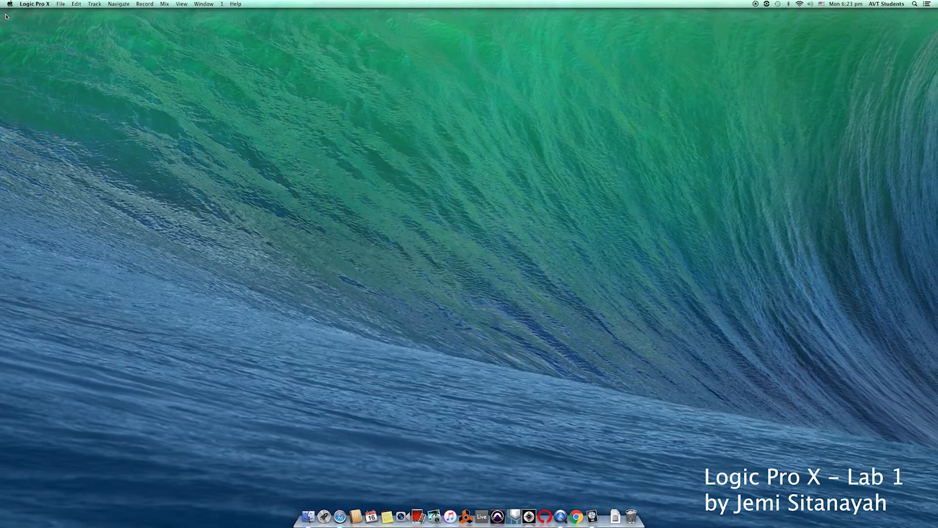
Step: Start a new project from a template via the File menu's New from Template command
left_click(60, 5)
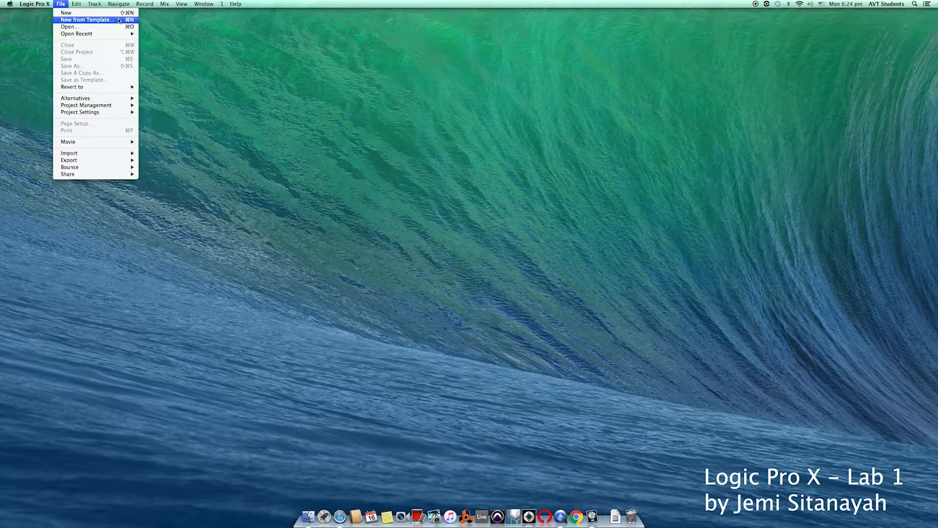
left_click(119, 21)
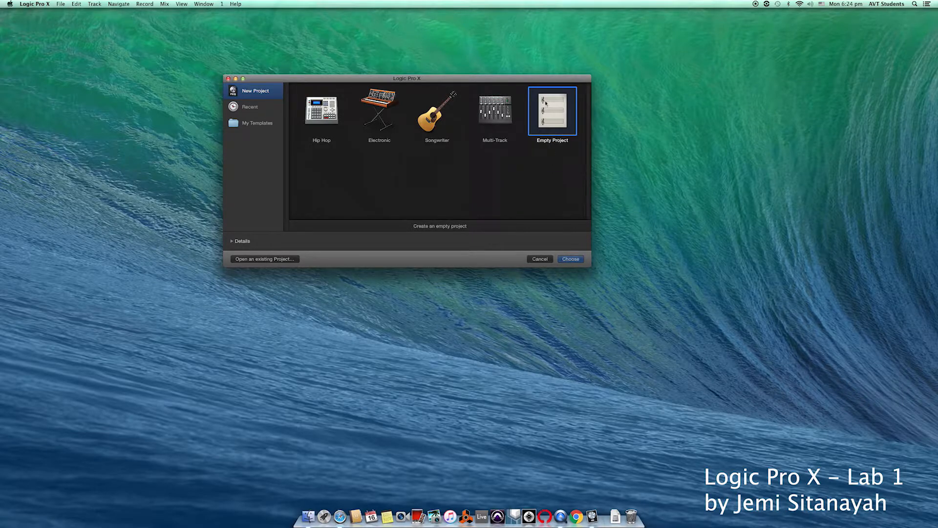
Step: Create an empty project, bringing up the new-track dialog set to Software Instrument
left_click(570, 259)
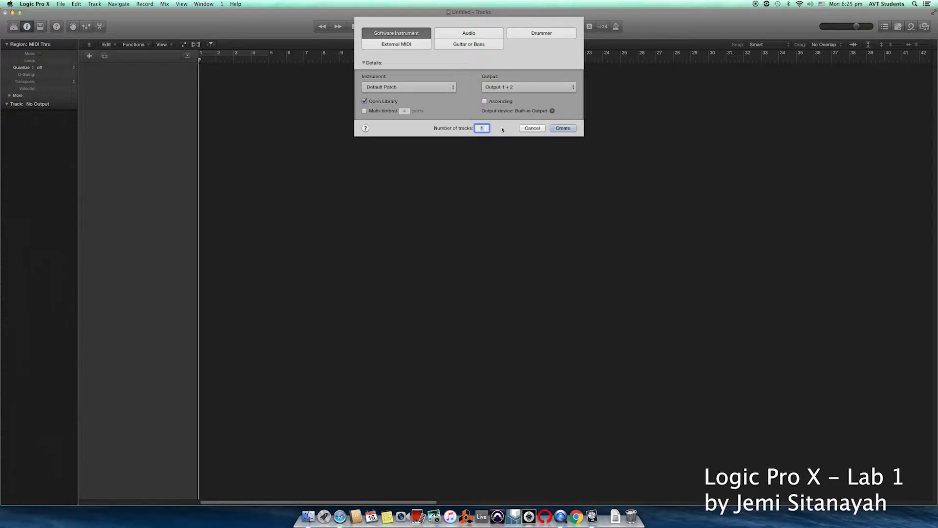
Step: Create one software instrument track with the African Kit patch and browse the Library columns
left_click(555, 129)
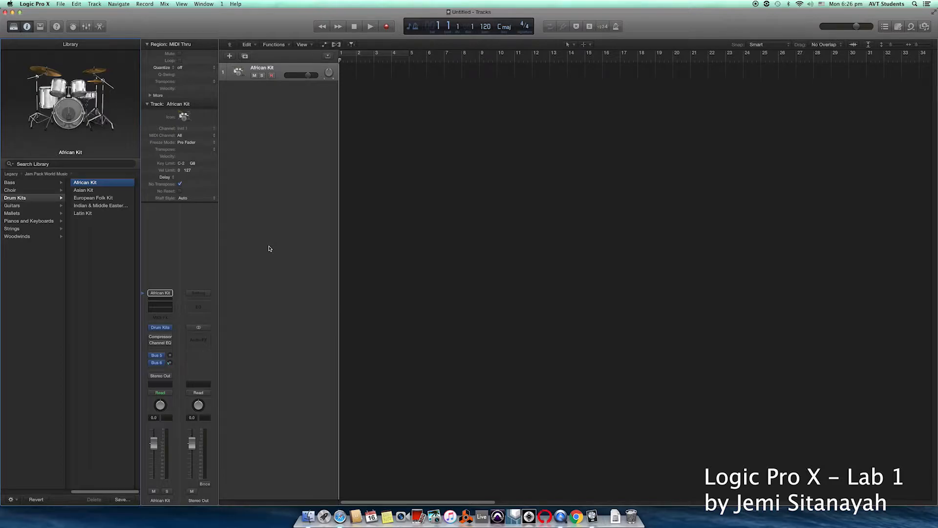
left_click(104, 492)
left_click_drag(104, 493, 37, 491)
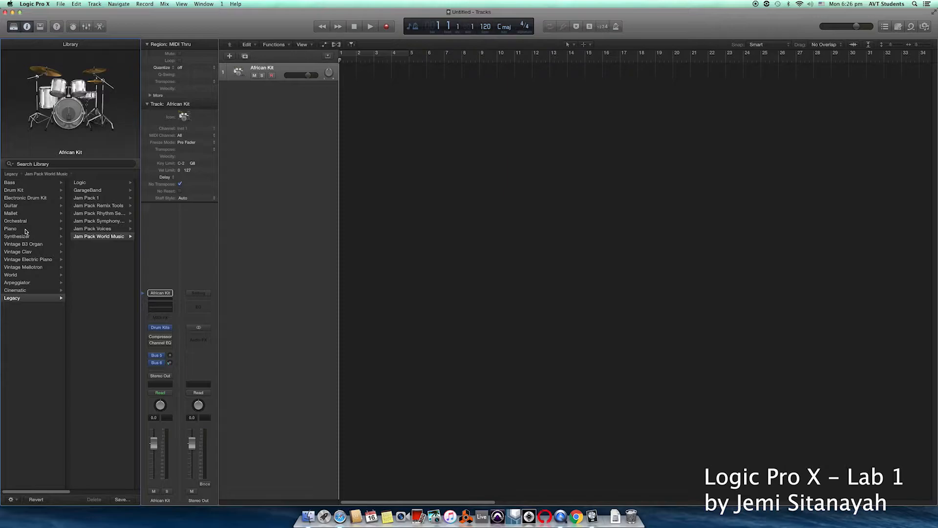
Step: Load the Boesendorfer Grand Piano patch from the Library's Piano category onto track 1
left_click(26, 231)
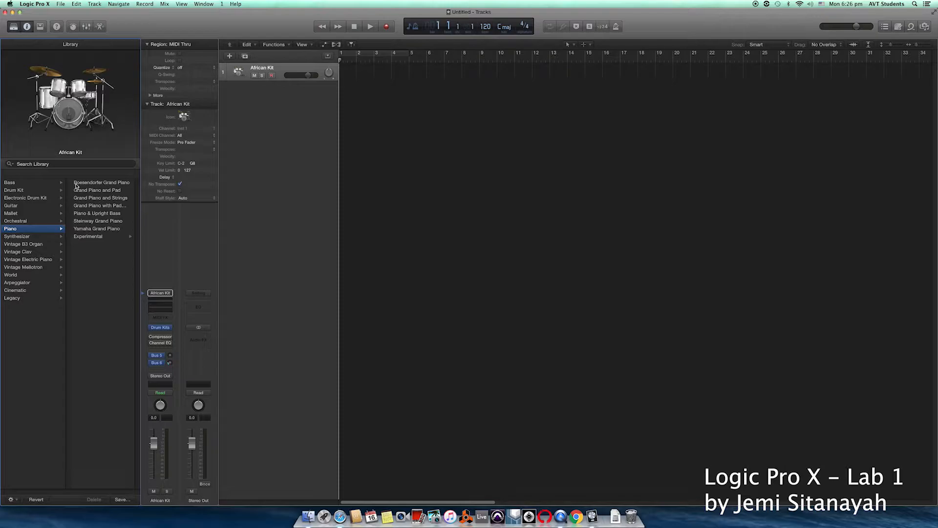
left_click(76, 184)
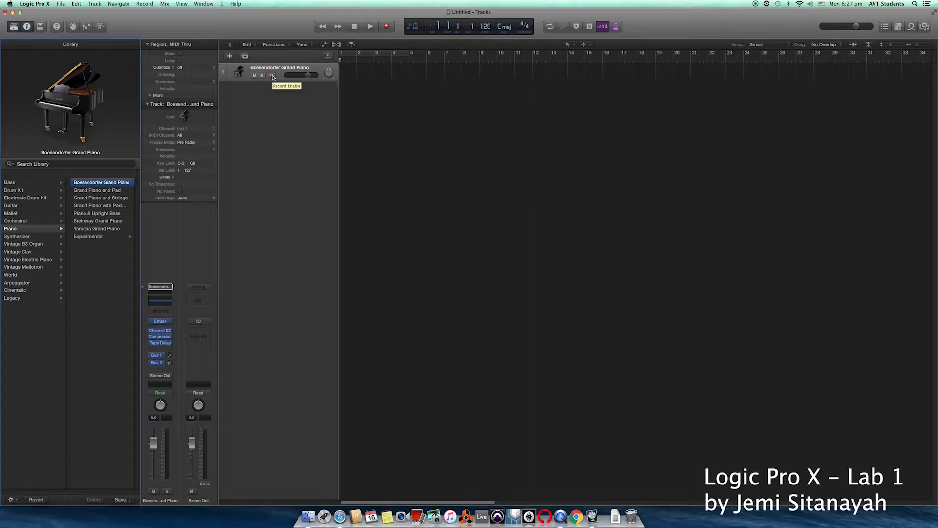
Step: Record-enable the Boesendorfer Grand Piano track with its R button
left_click(272, 76)
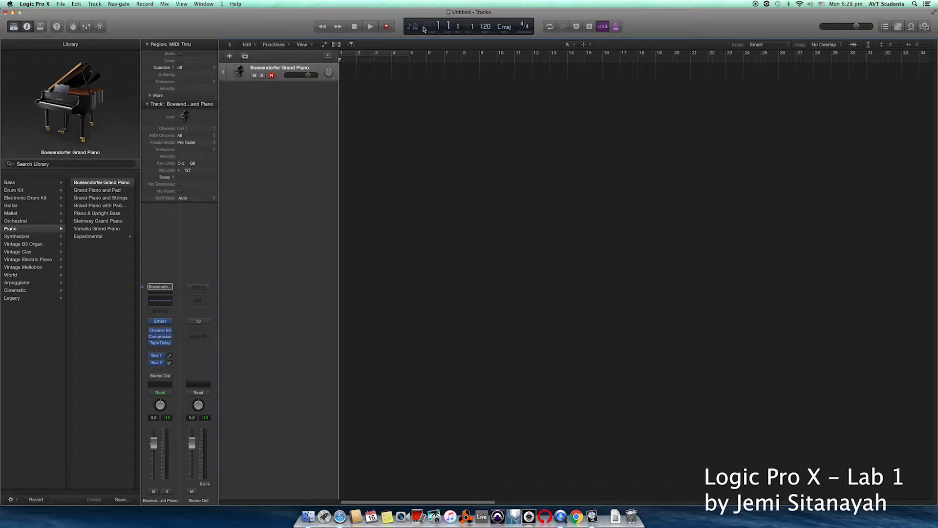
right_click(616, 28)
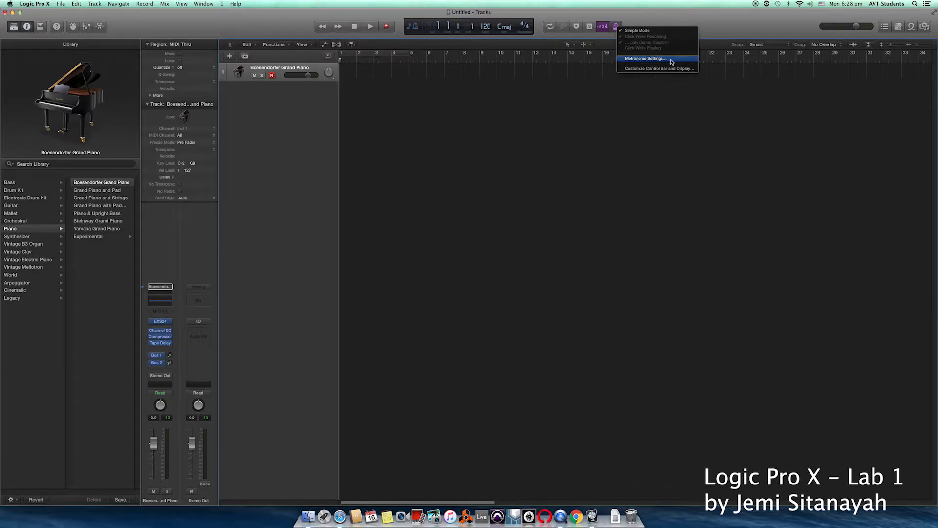
left_click(671, 61)
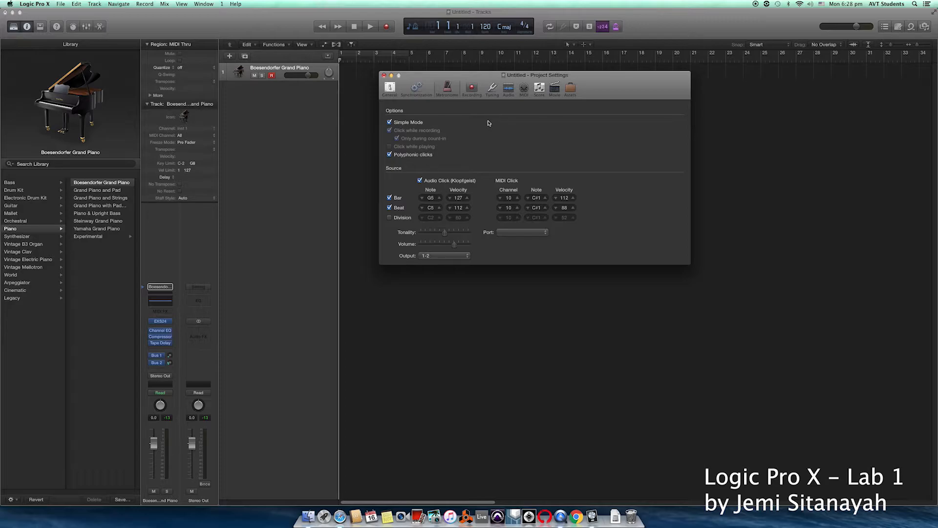
left_click(384, 76)
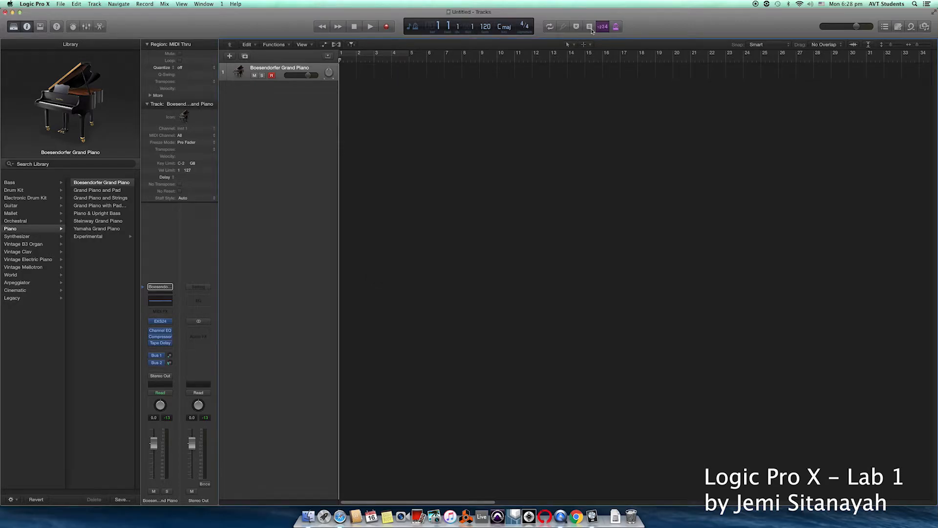
Step: Turn on the metronome and change the project tempo from 120 to 80 BPM
left_click(617, 27)
left_click(433, 26)
left_click(487, 27)
mouse_move(487, 26)
left_mouse_down()
mouse_move(487, 65)
mouse_move(495, 24)
left_mouse_up()
double_click(486, 27)
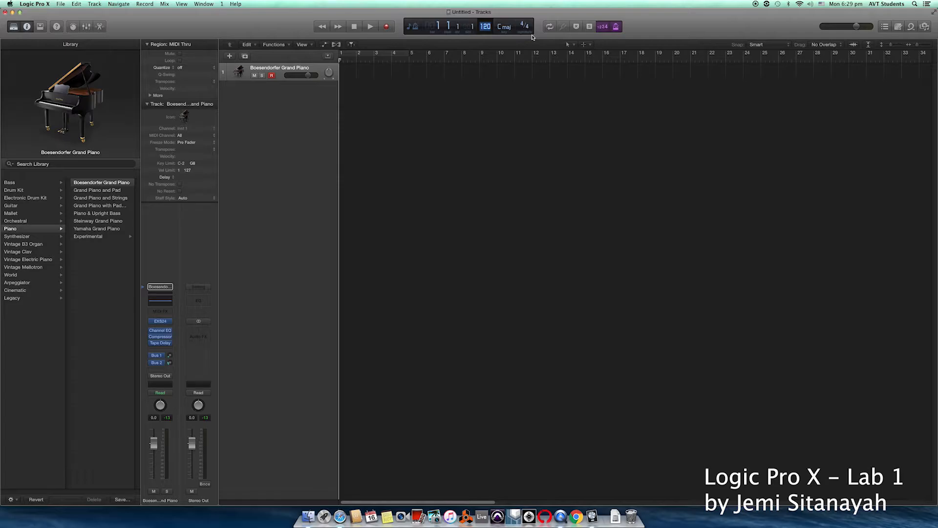
type("80")
key("Return")
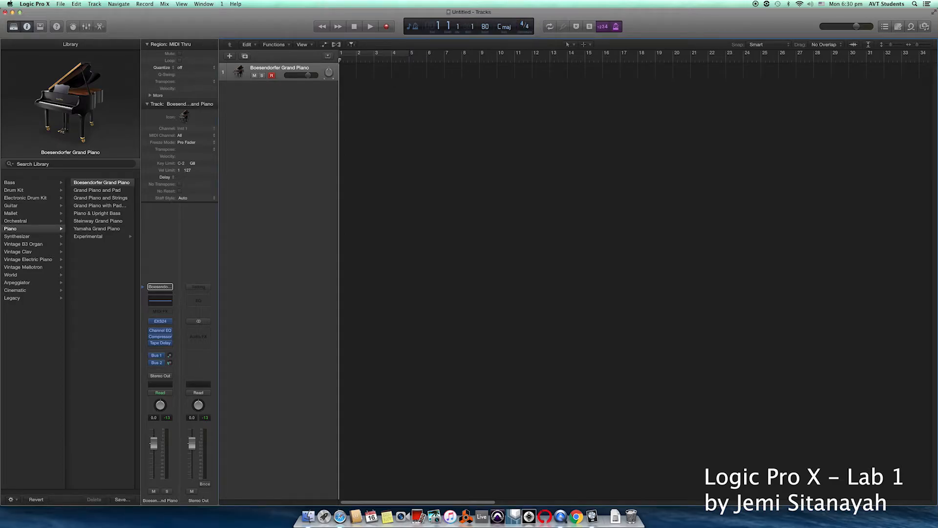
Step: Record a piano melody, producing a green MIDI region from bar 2 to bar 6
left_click(387, 27)
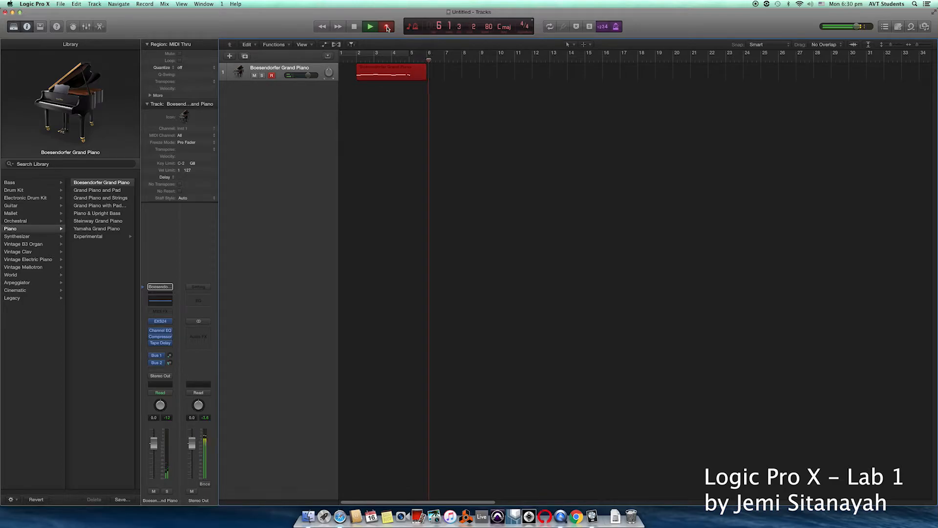
left_click(355, 27)
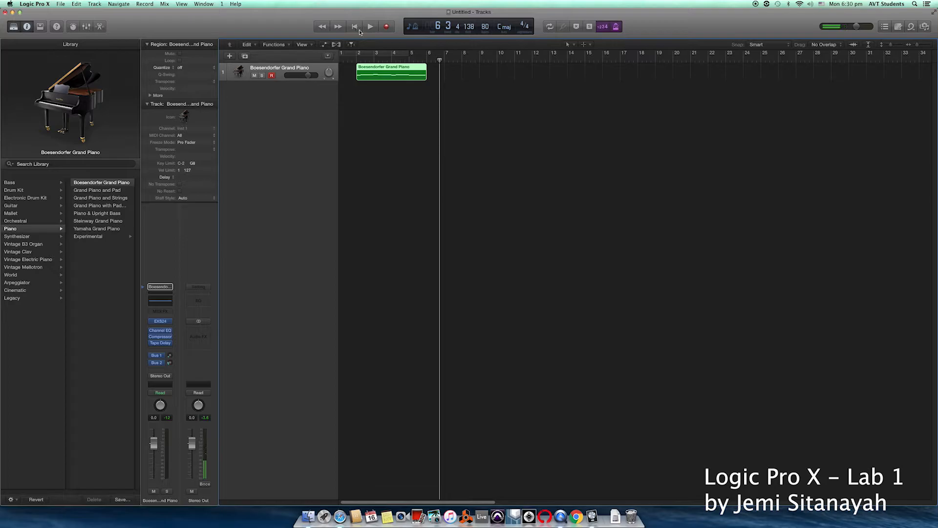
Step: Open the recorded region in an enlarged Piano Roll and select its first C3 note
double_click(413, 69)
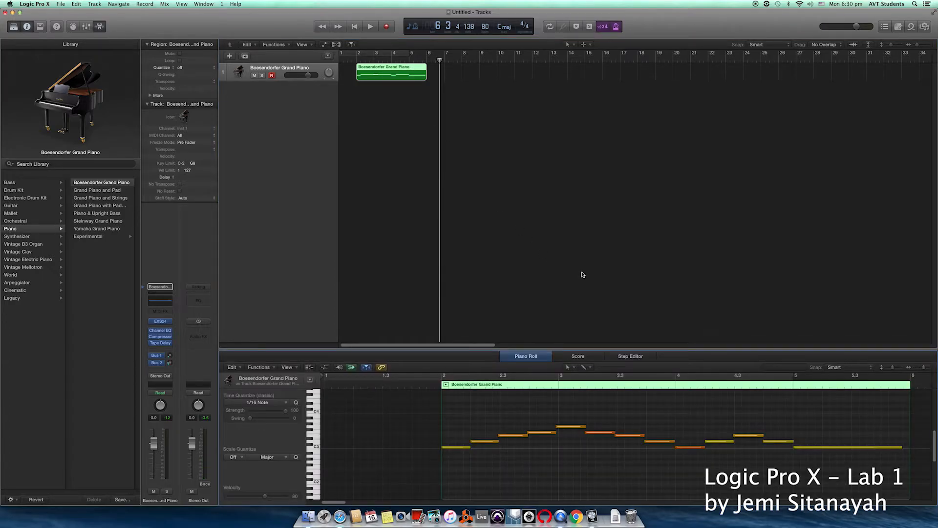
left_click_drag(605, 349, 604, 240)
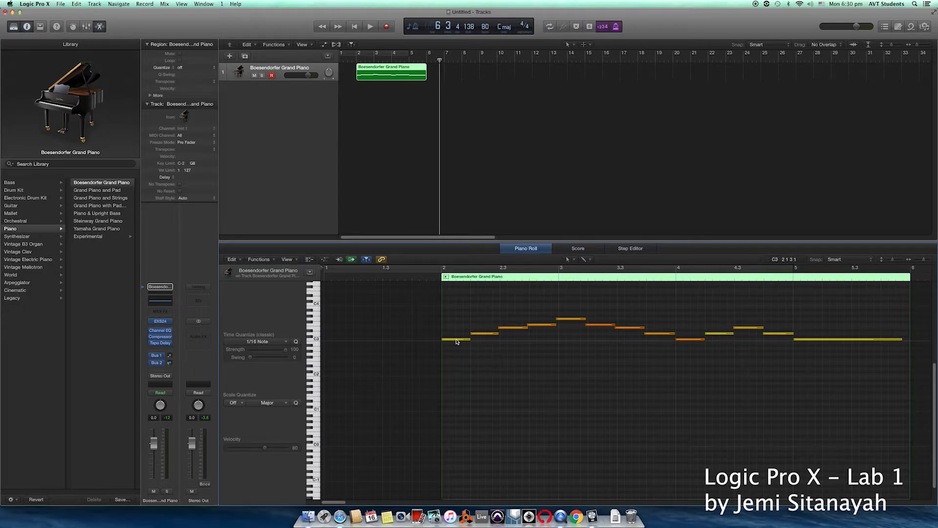
mouse_move(457, 341)
left_click(459, 341)
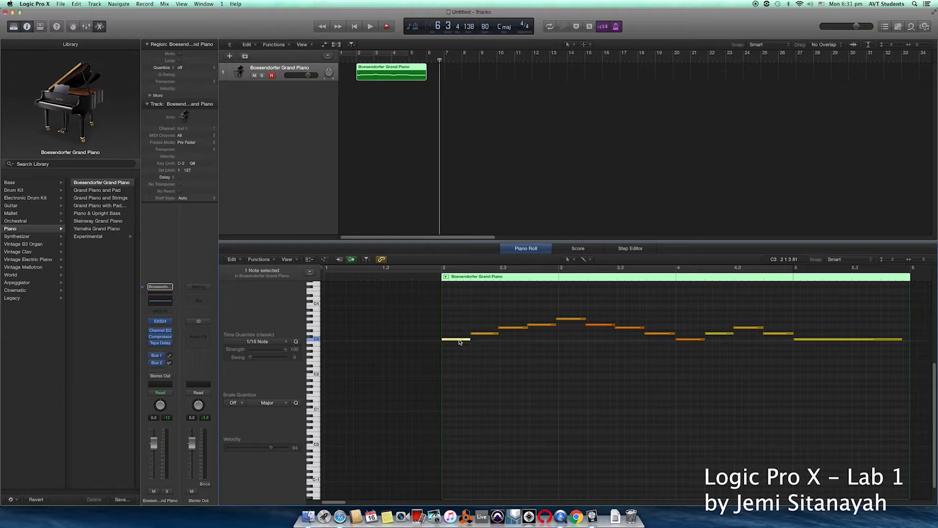
Step: Select all 13 melody notes and time-quantize them to 1/4 Note
left_click(461, 352)
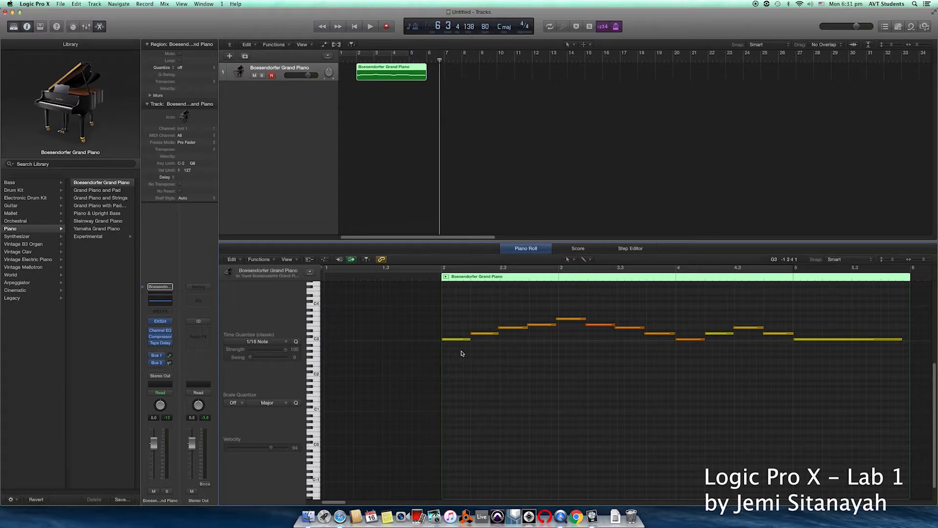
key("super+a")
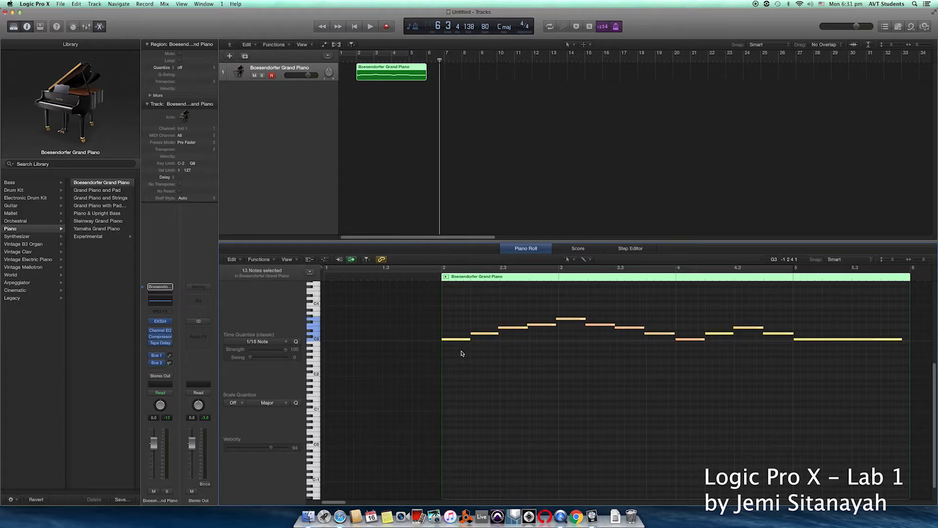
left_click(286, 343)
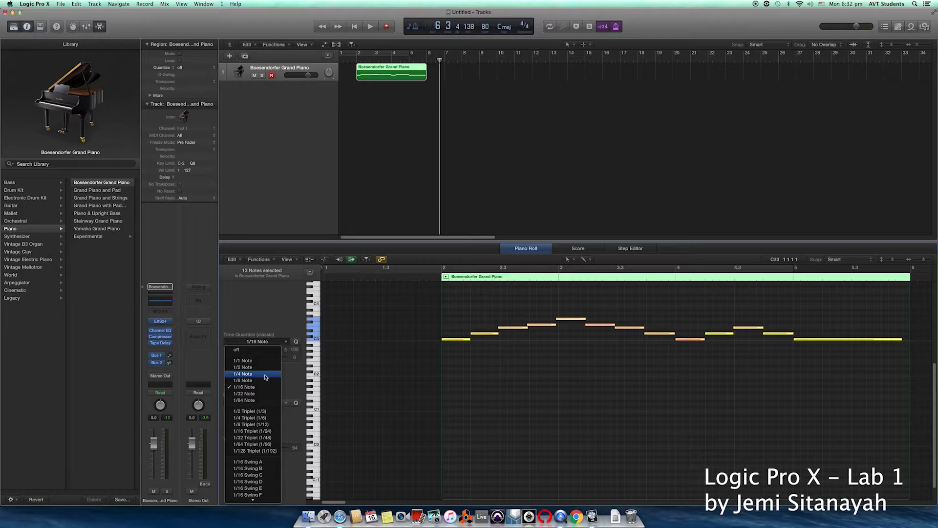
left_click(266, 374)
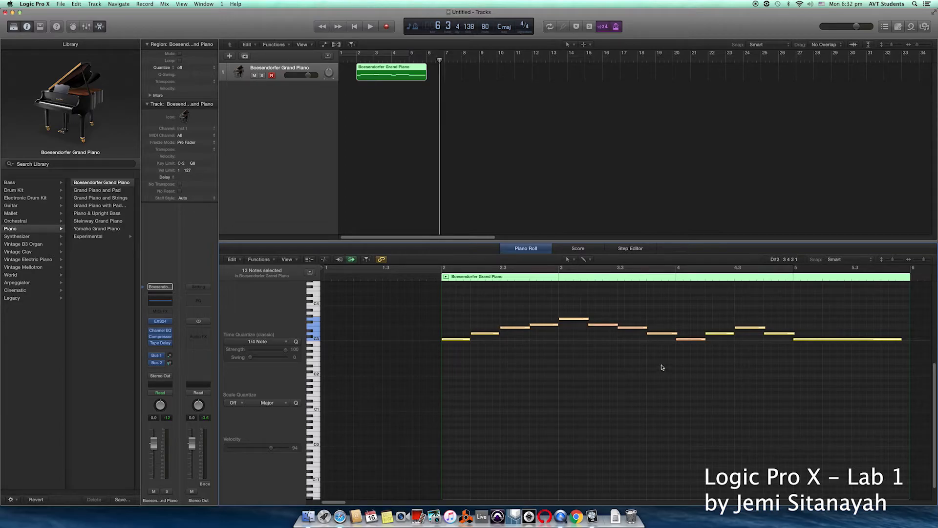
left_click_drag(439, 60, 357, 61)
key("space")
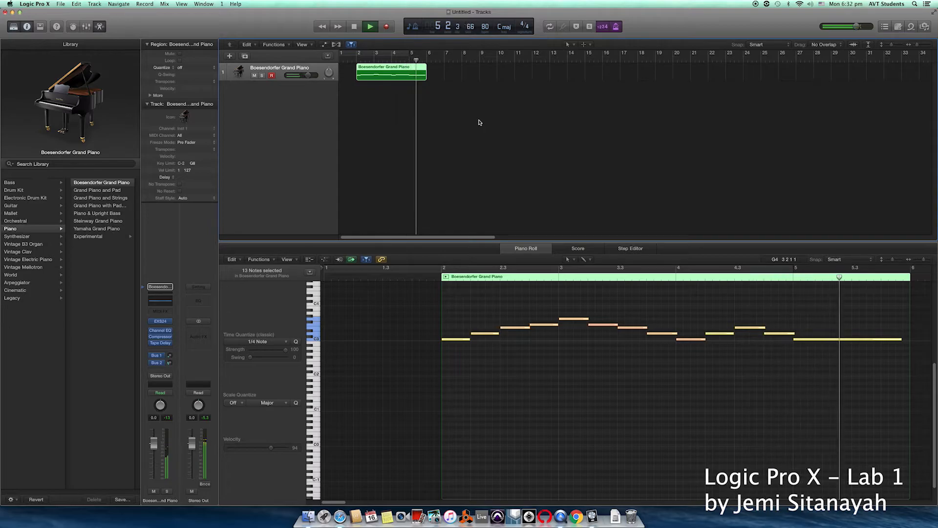
key("space")
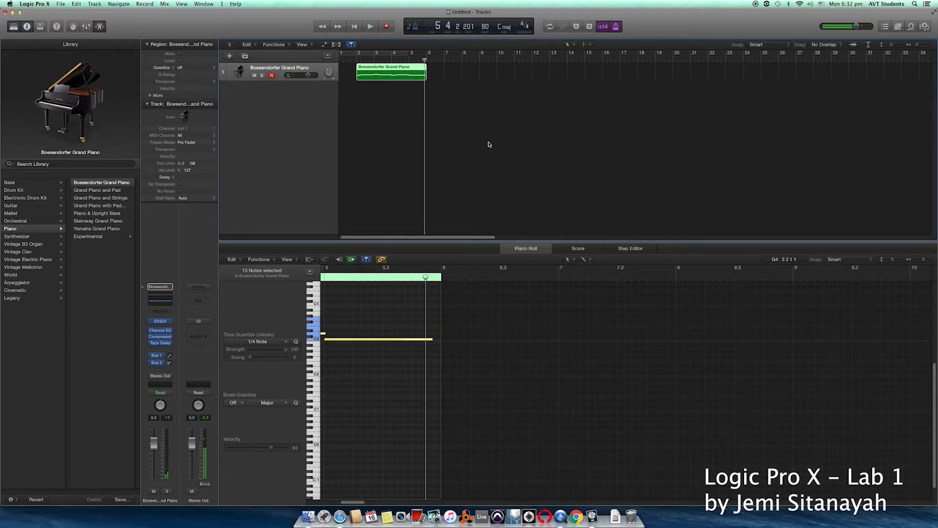
scroll(545, 352, "left", 5)
scroll(544, 352, "left", 8)
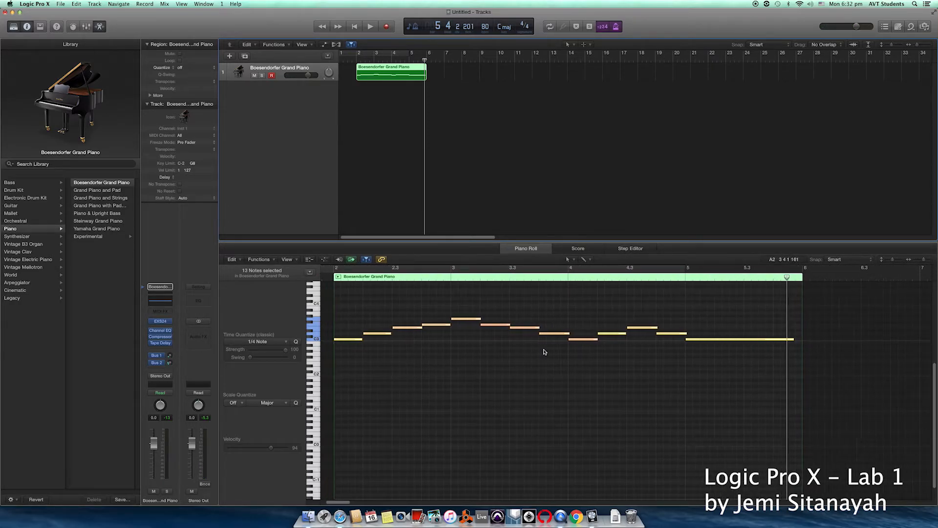
scroll(544, 352, "left", 1)
scroll(545, 352, "left", 2)
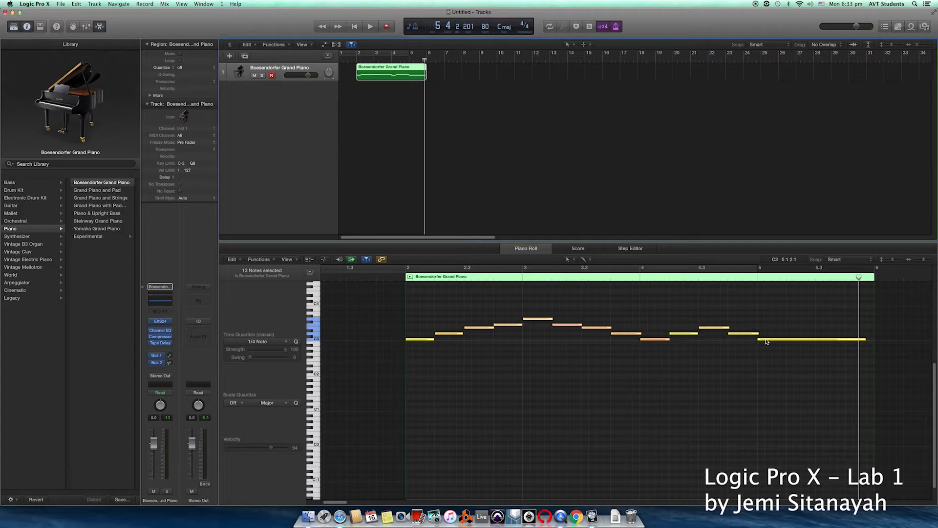
Step: Shorten only the last C3 note to about one beat starting at bar 5
left_click(767, 340)
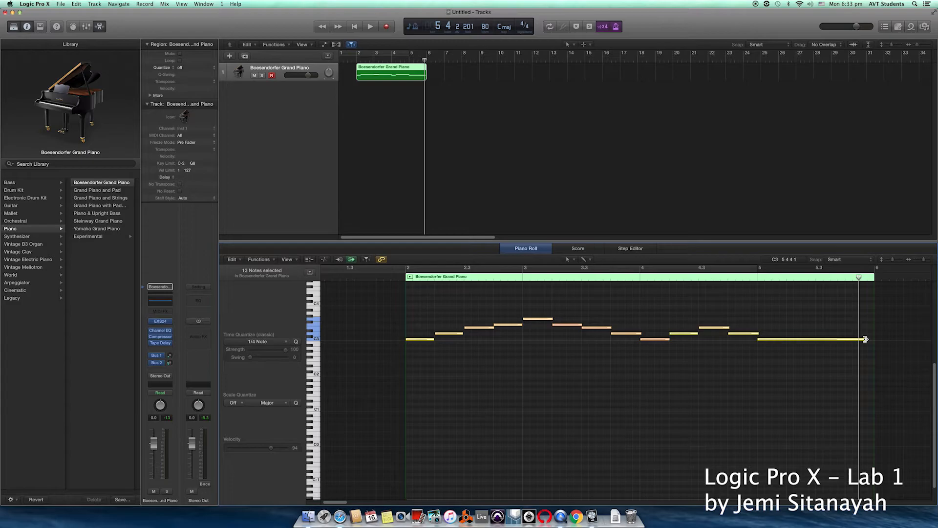
left_click_drag(865, 339, 848, 339)
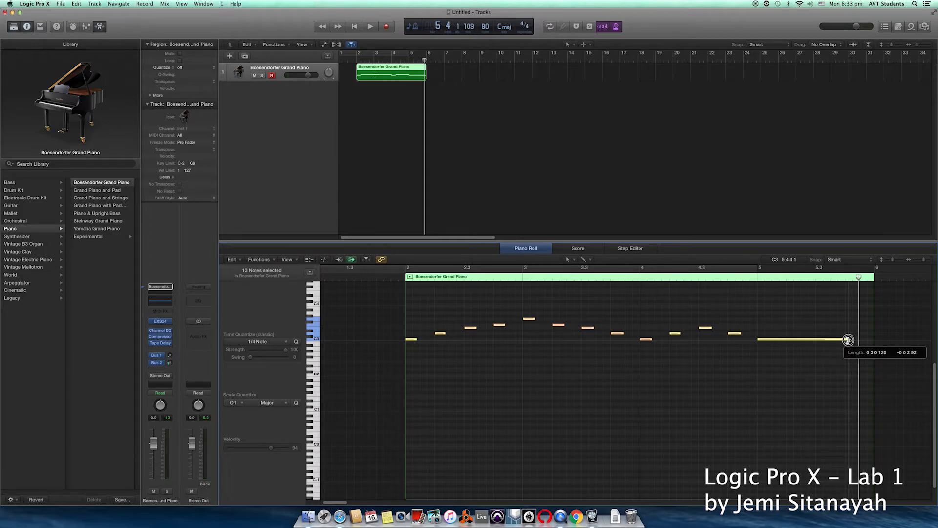
left_click_drag(848, 340, 847, 339)
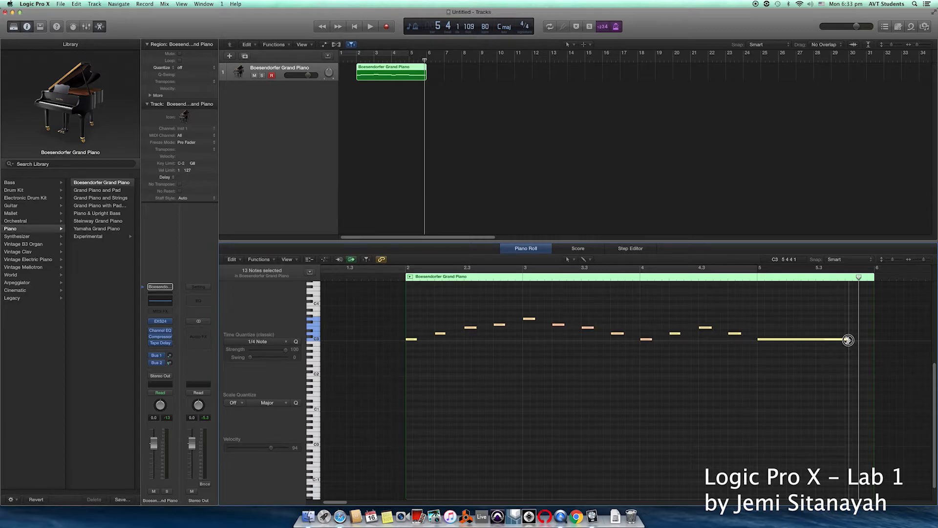
left_click_drag(847, 339, 865, 337)
left_click(831, 358)
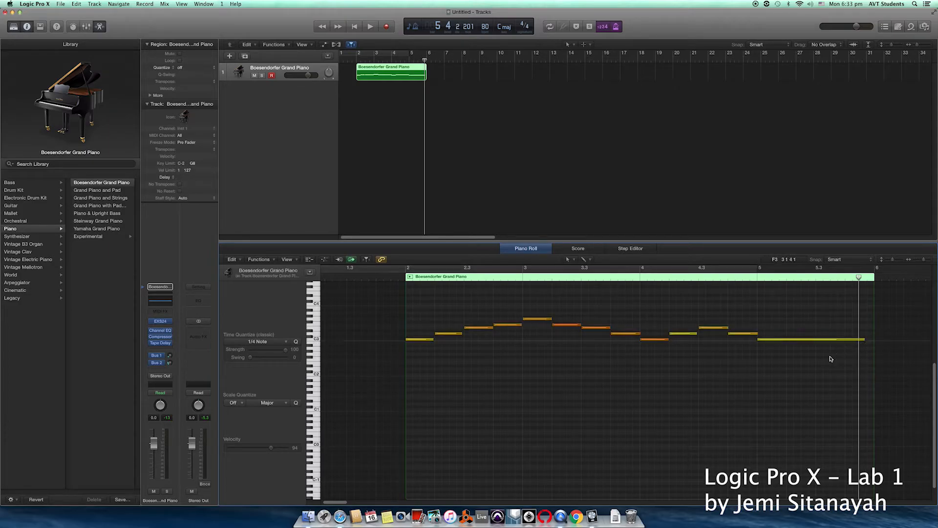
left_click(831, 339)
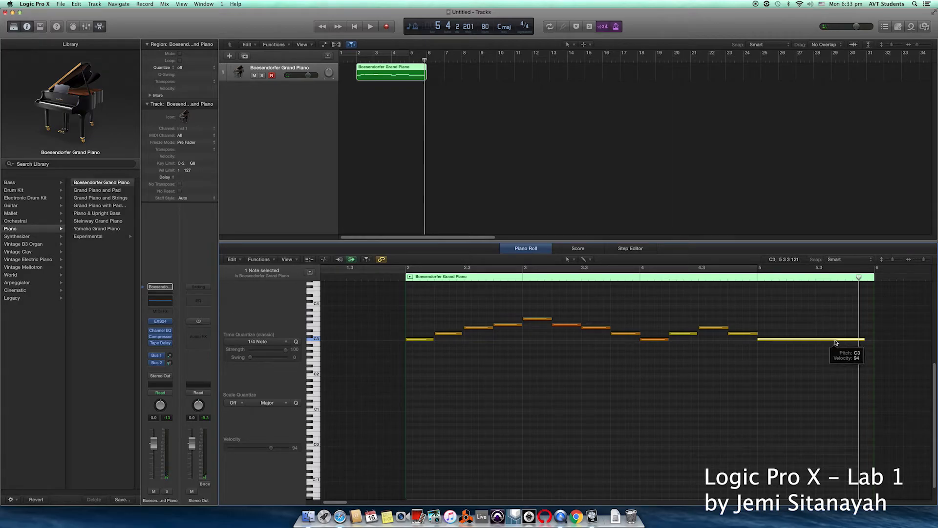
left_click_drag(863, 338, 785, 345)
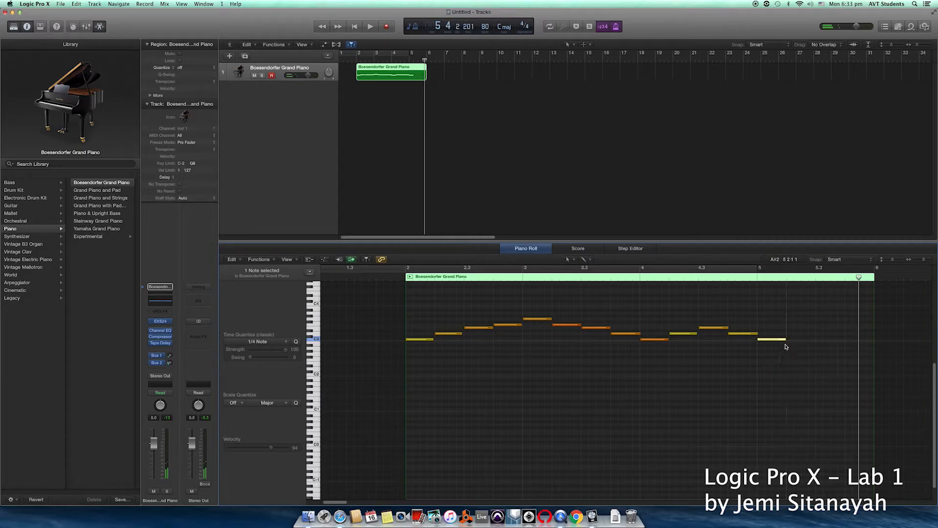
left_click(817, 279)
Step: Play the melody back from bar 2 to hear the shortened ending
left_click_drag(816, 279, 405, 276)
key("space")
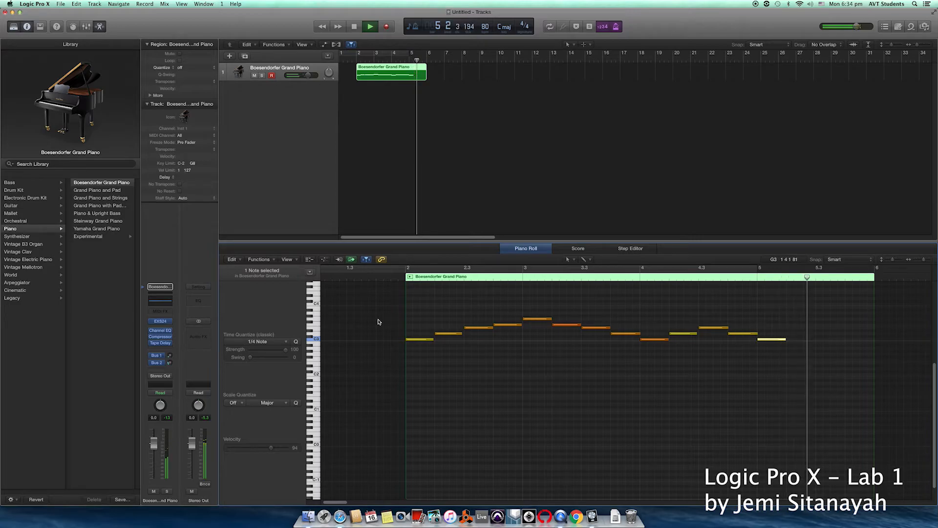
key("space")
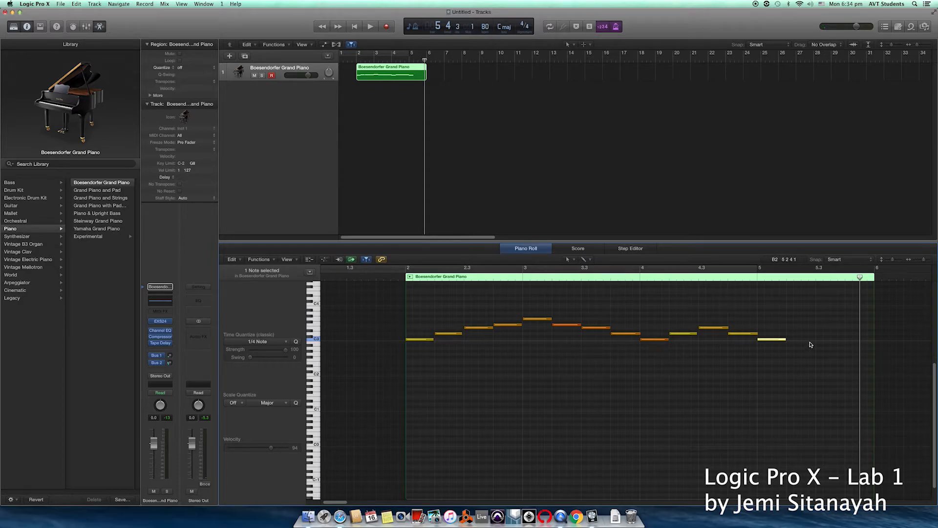
Step: Extend the final note to the region end at bar 6 and raise it from C3 to D3
left_click_drag(785, 339, 874, 342)
mouse_move(778, 342)
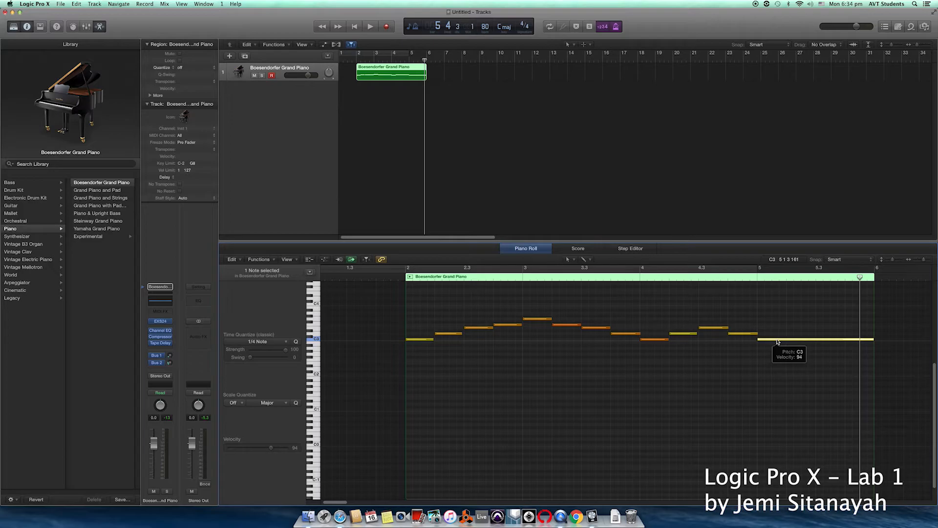
left_click(777, 341)
left_click_drag(777, 341, 777, 330)
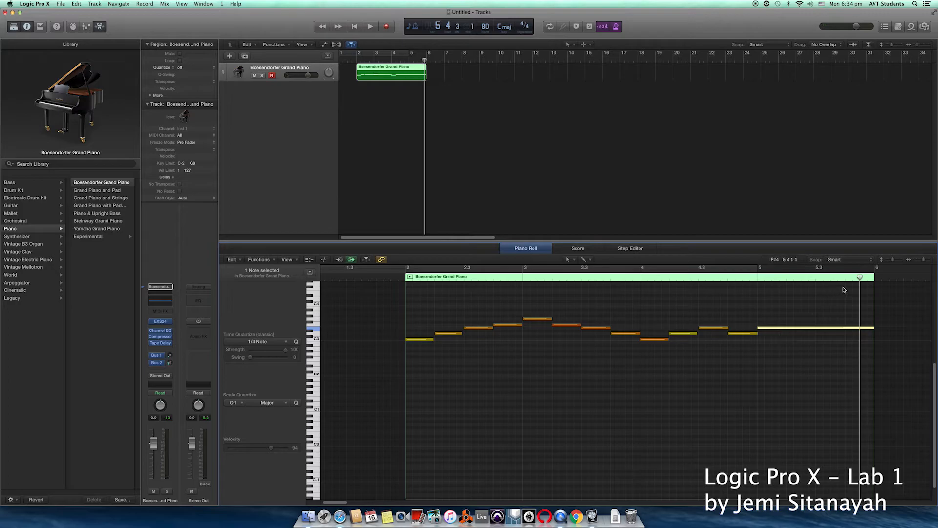
Step: Play the edited melody from bar 2, then stop playback
left_click_drag(858, 276, 407, 278)
key("space")
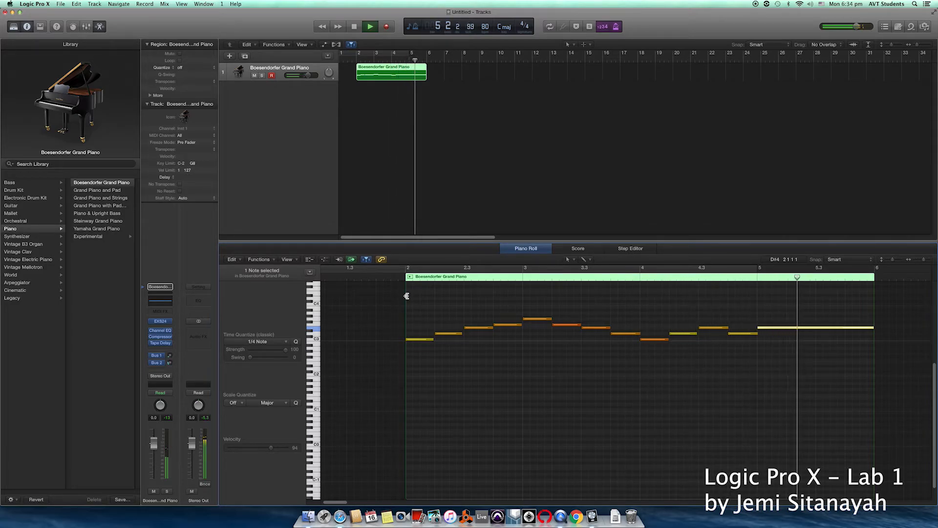
key("space")
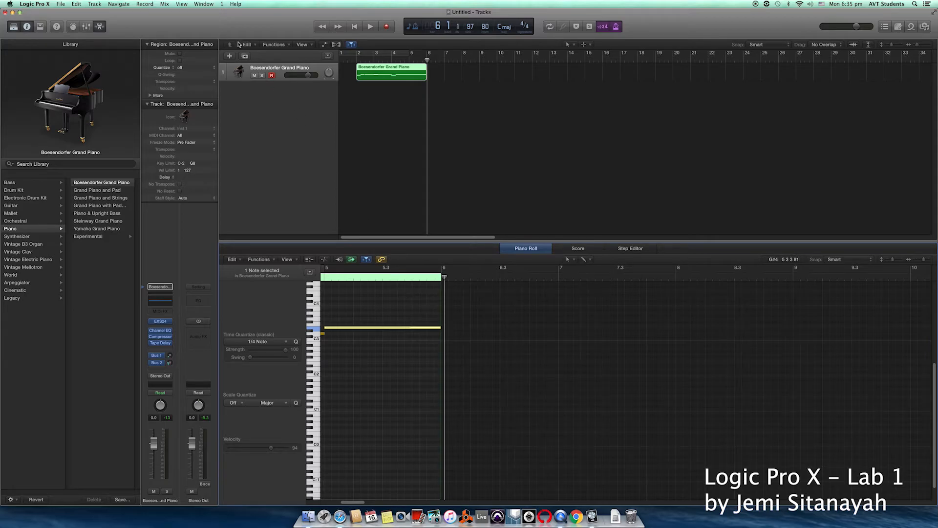
Step: Open Logic's File menu
left_click(61, 3)
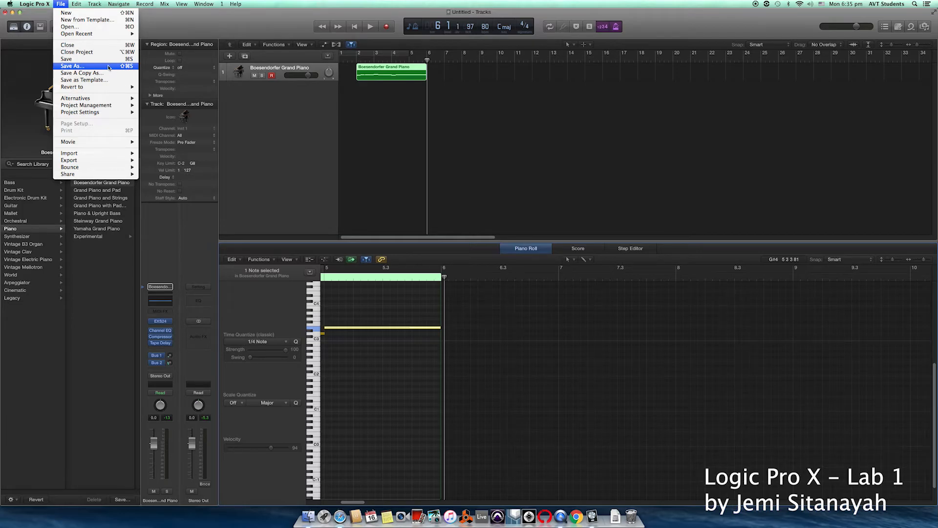
Step: Choose Save As, pick Desktop, and name the project 'Logic Lab 1' plus the student's name
left_click(109, 67)
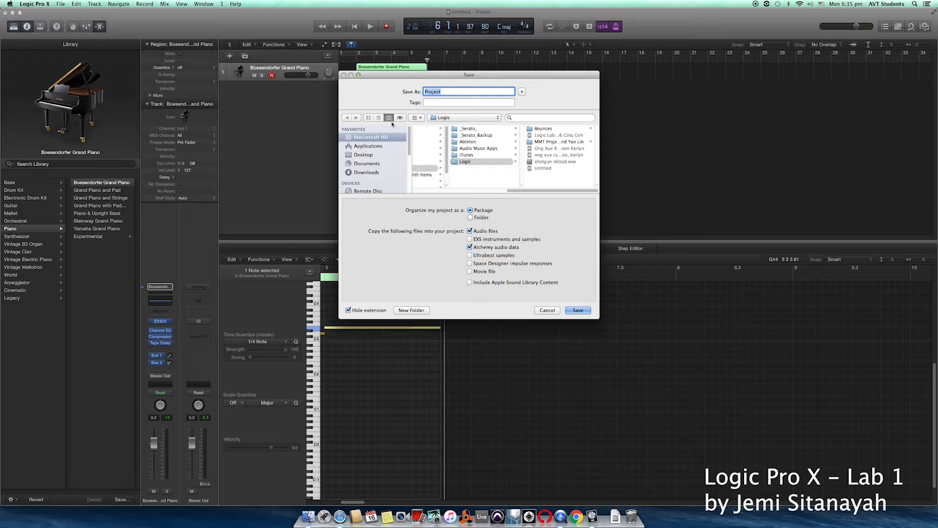
left_click(364, 155)
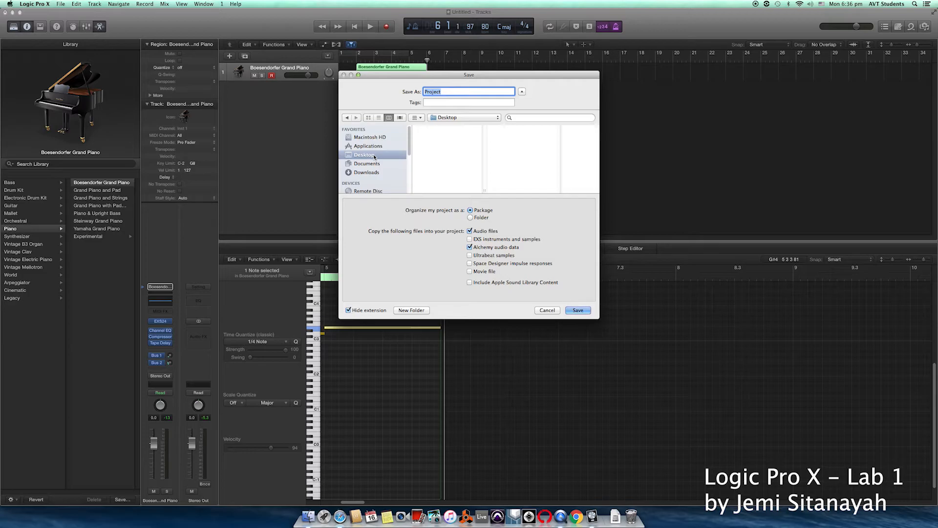
type("Logic Lab 1")
Step: Keep the project organized as a Package and save it to the Desktop
left_click(473, 219)
left_click(470, 210)
left_click(577, 310)
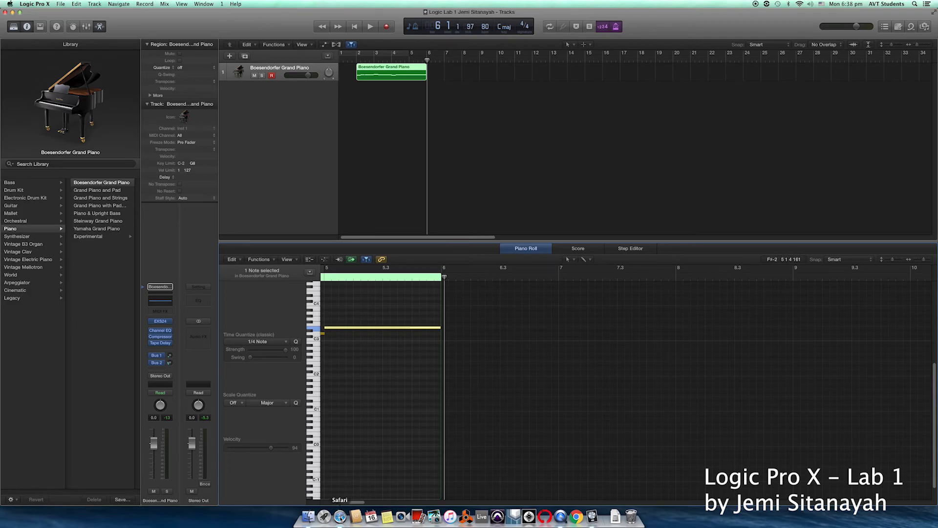
Step: Switch to Safari showing the MeL course announcements page
left_click(340, 517)
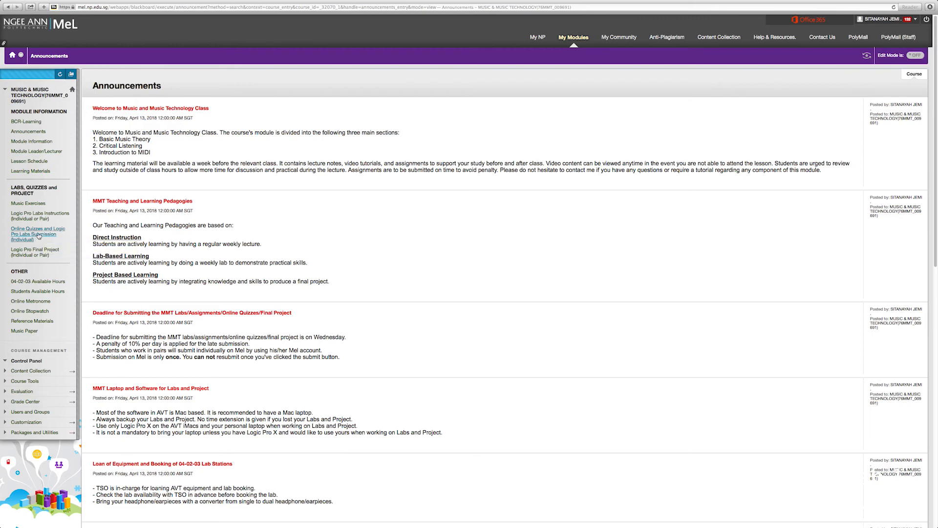
Step: Go to Online Quizzes and Logic Pro Labs Submission, open Logic 1 Submission, and browse the computer for a file
left_click(38, 235)
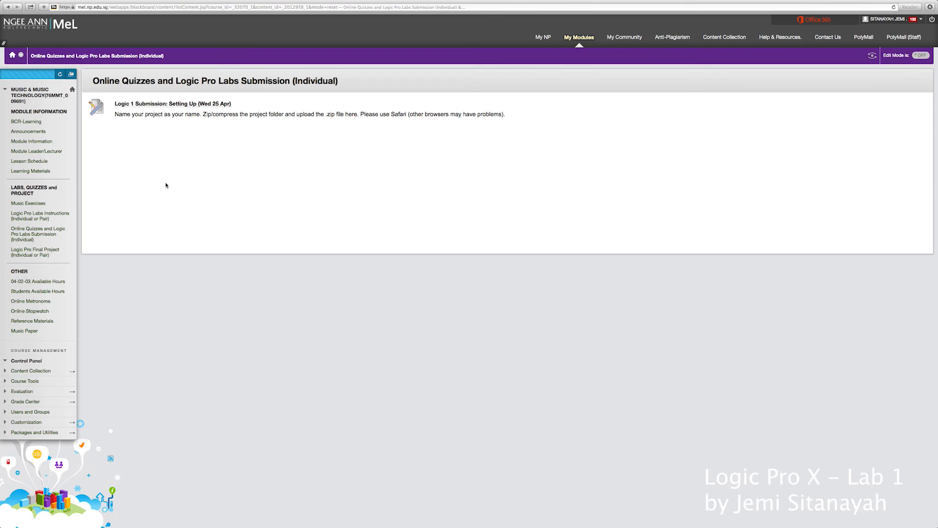
left_click(159, 104)
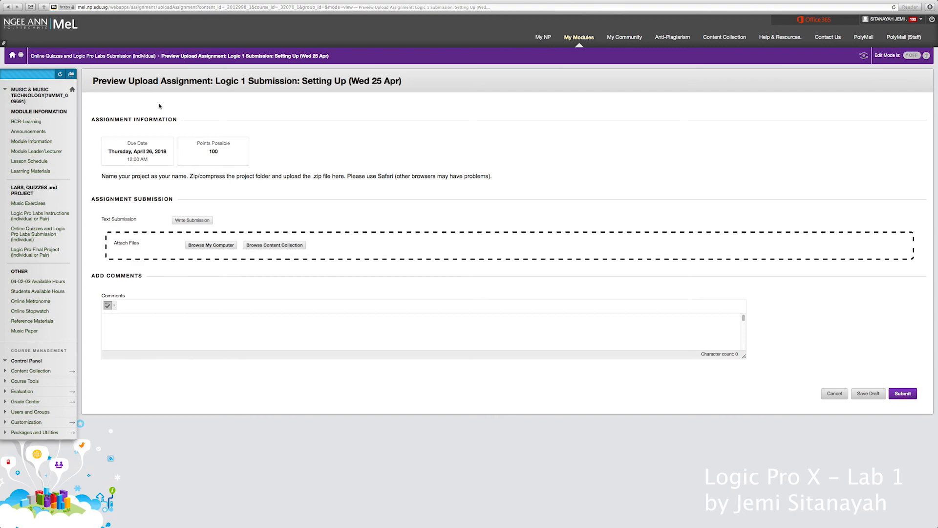
left_click(215, 245)
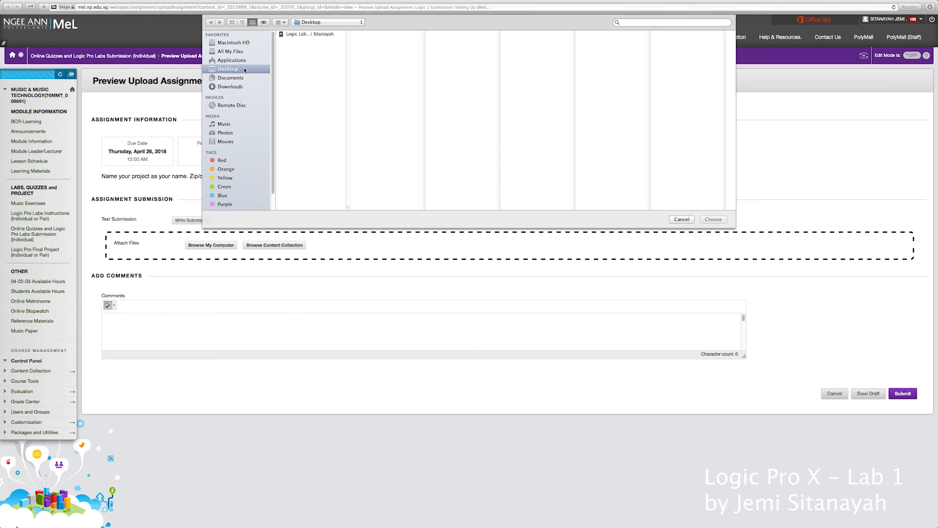
Step: Pick the Logic Lab project zip on the Desktop and attach it
left_click(295, 34)
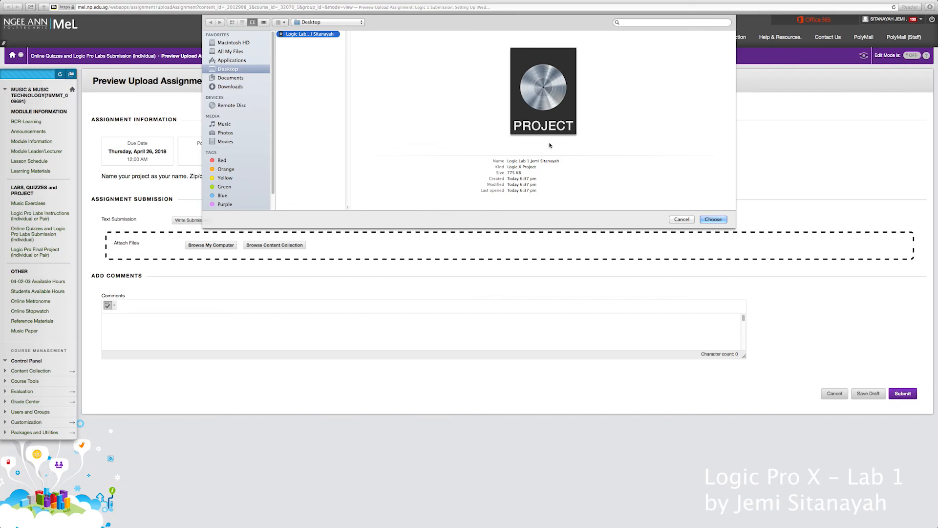
left_click(711, 220)
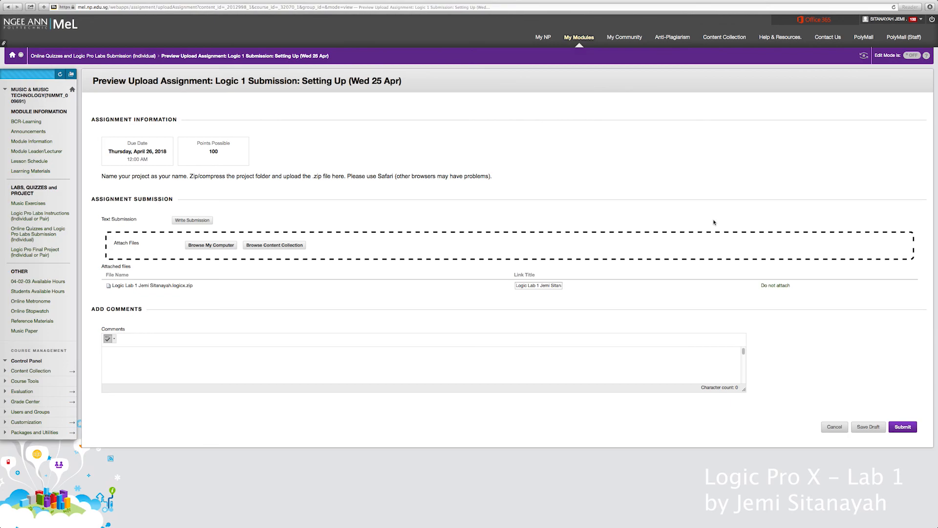